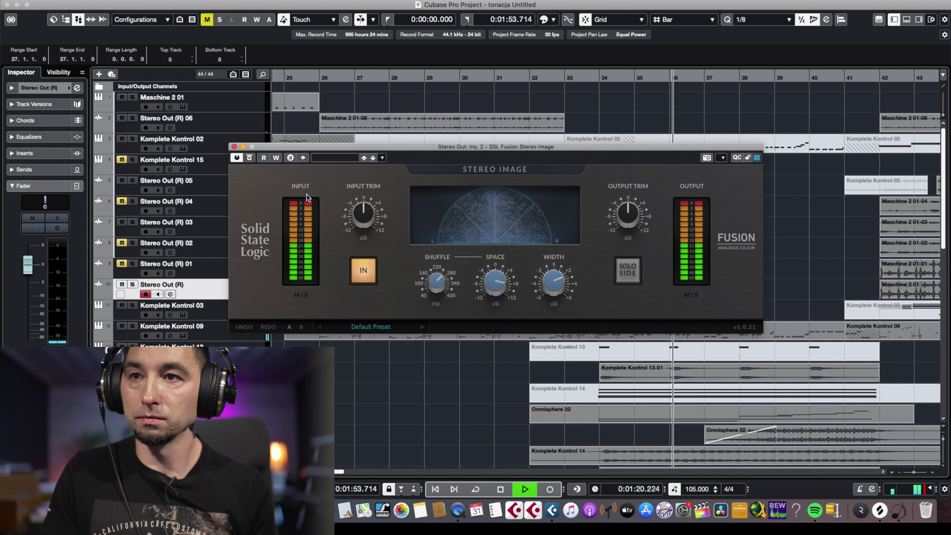
Step: Compare the bypassed and engaged stereo processing during playback, and set Width to 2.6 dB
click(368, 276)
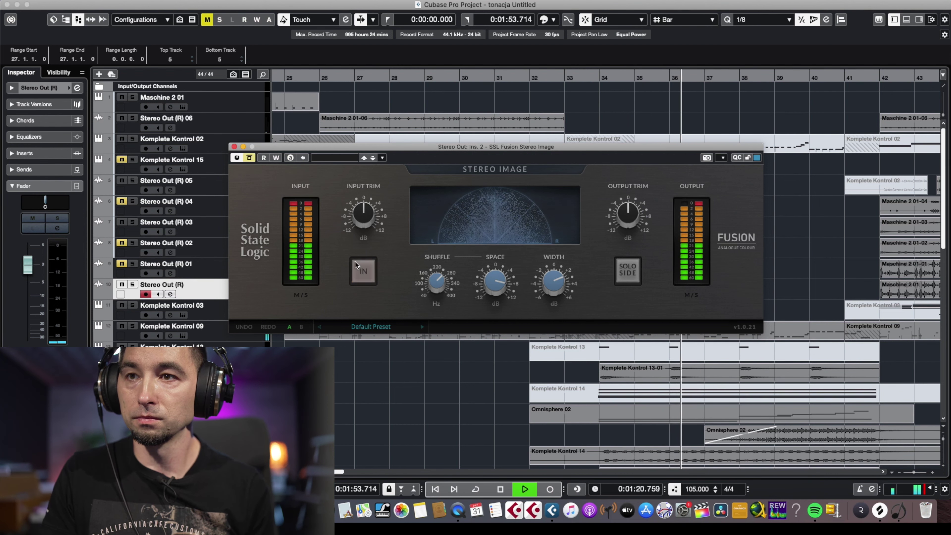
click(369, 278)
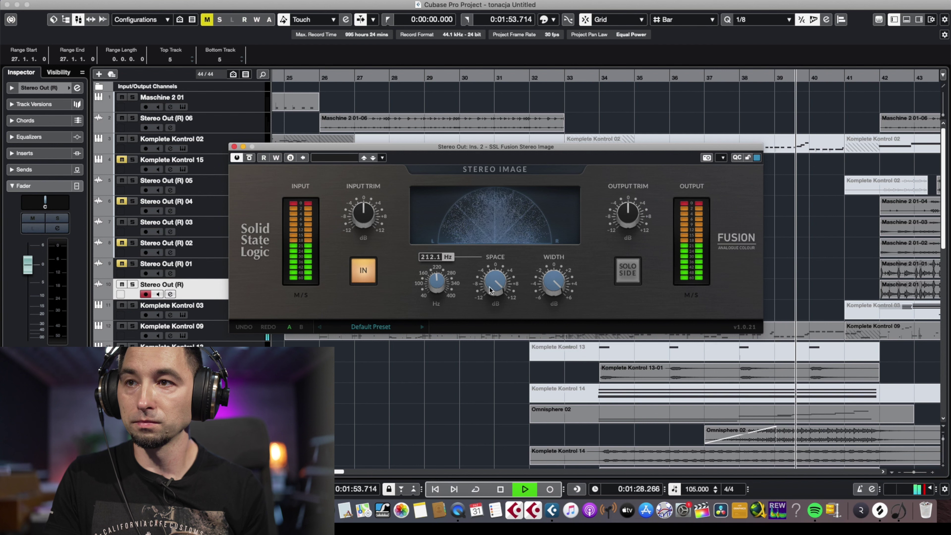
drag(554, 285, 488, 318)
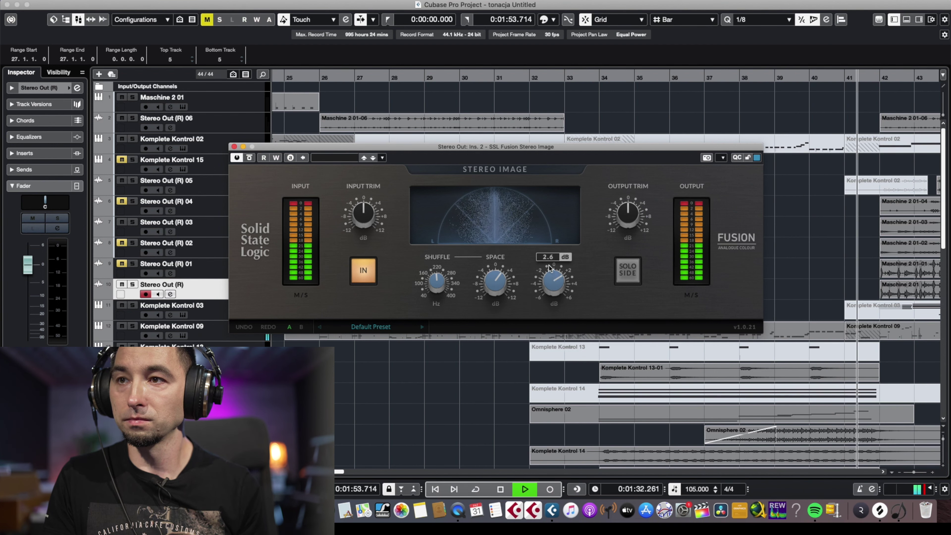
Step: Restart playback and audition the soloed side signal while adjusting Width and Space, and turn the side solo off
mouse_move(498, 292)
key(space)
key(space)
mouse_move(561, 279)
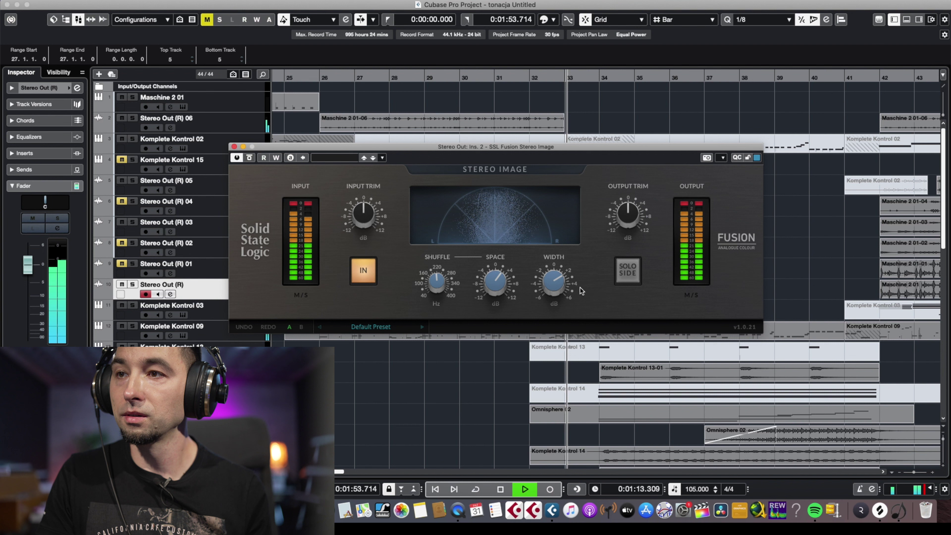
click(621, 278)
drag(552, 283, 553, 268)
drag(499, 280, 489, 337)
drag(552, 287, 545, 314)
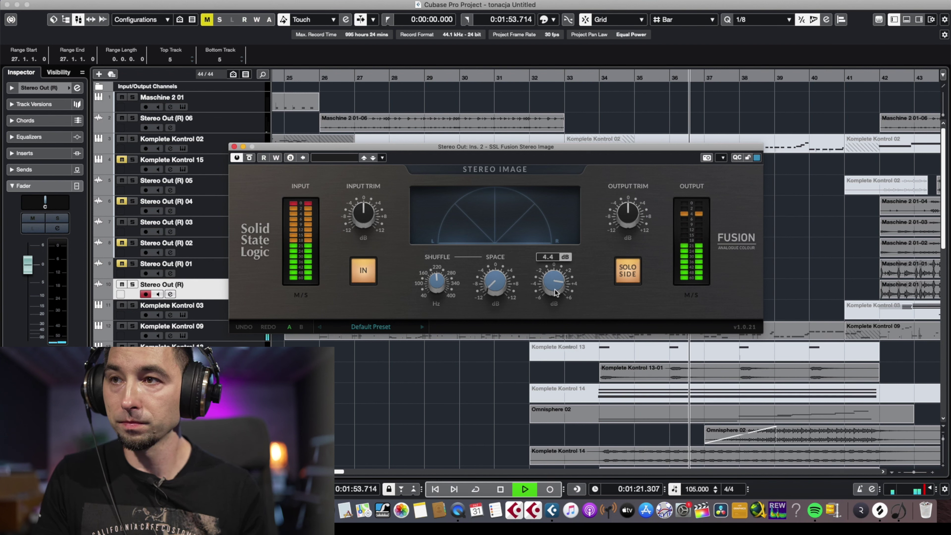
click(626, 276)
Step: Set Space to -12 dB, stop playback, and raise Width to 6 dB
mouse_move(505, 282)
mouse_down()
mouse_move(511, 236)
mouse_move(505, 290)
mouse_up()
key(space)
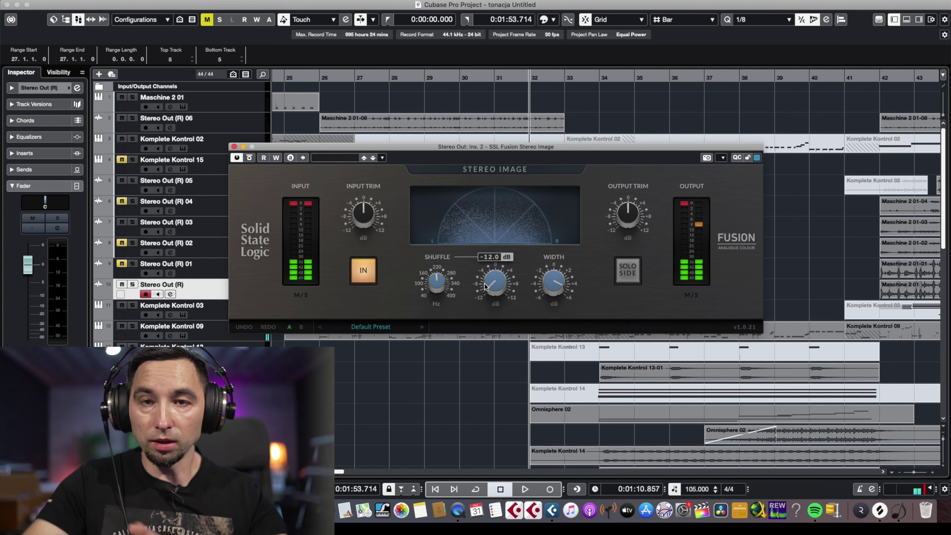
mouse_move(552, 292)
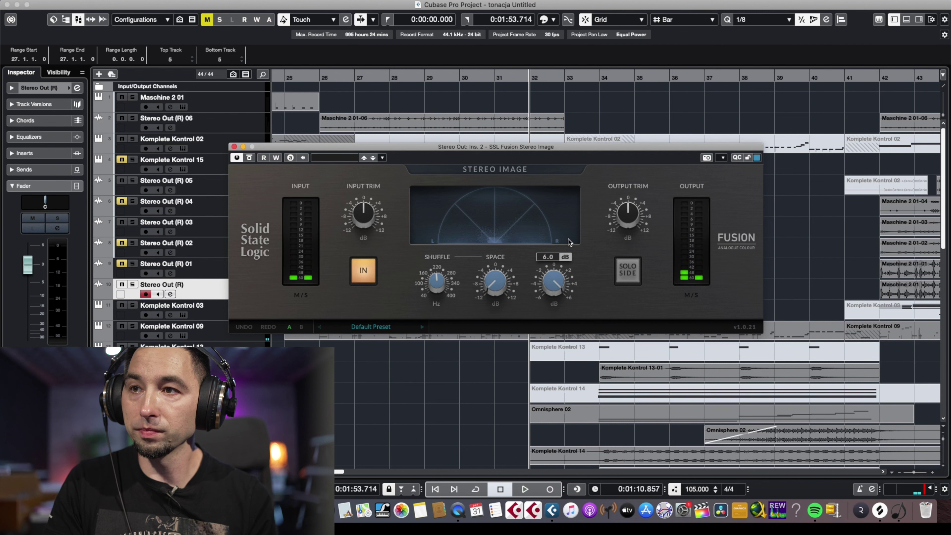
Step: Bring Space back to about 0 dB and lower the output trim slightly while the mix plays
drag(552, 289, 497, 228)
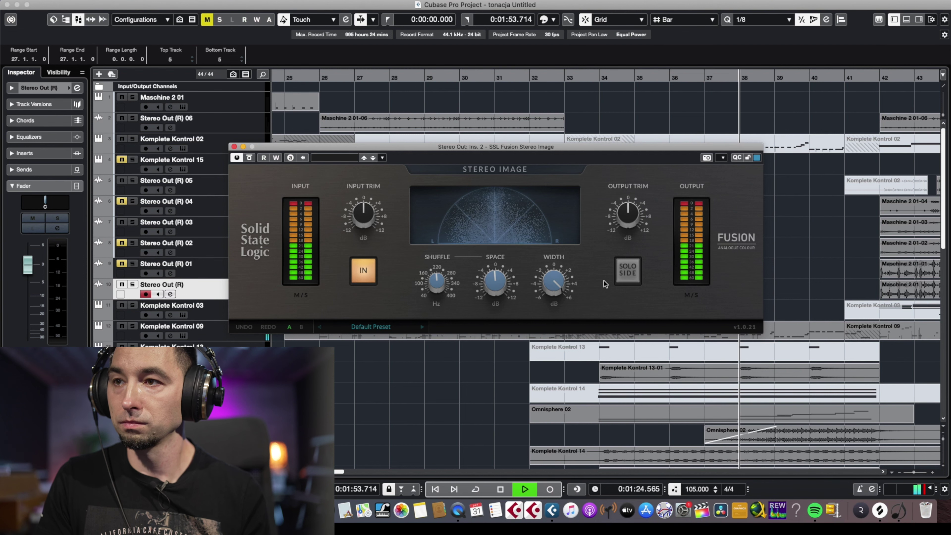
drag(628, 220, 629, 224)
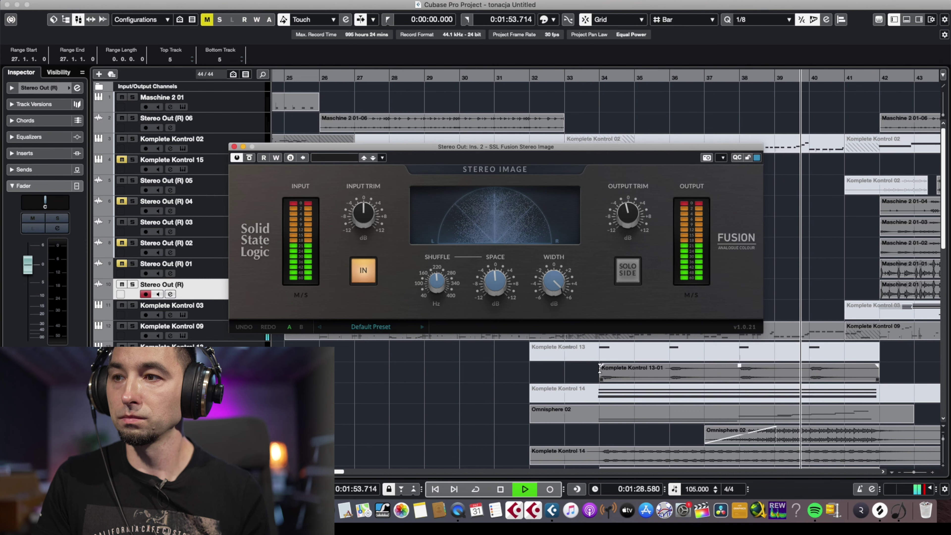
scroll(599, 371, down, 2)
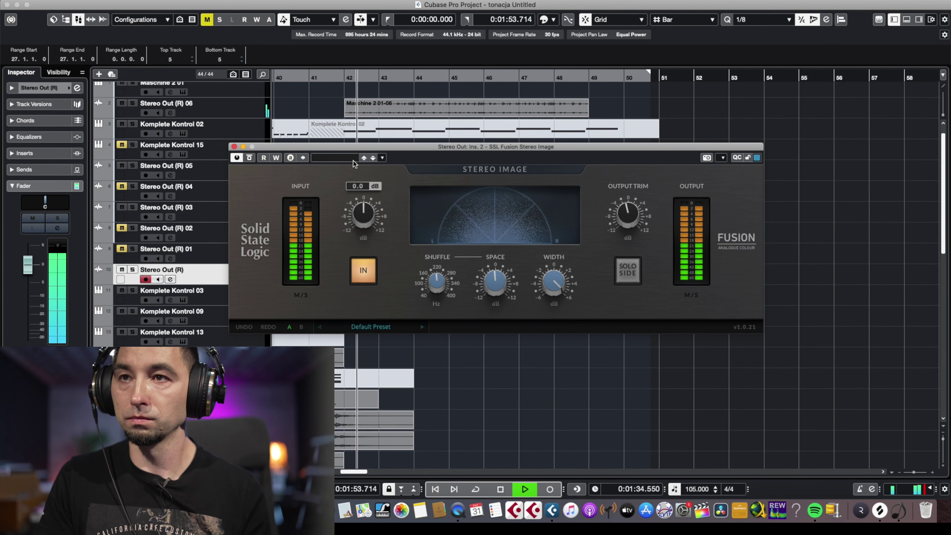
Step: Move the Stereo Image window clear of the upper tracks and reduce Width to -1.2 dB
drag(360, 146, 460, 192)
key(g)
drag(661, 333, 630, 368)
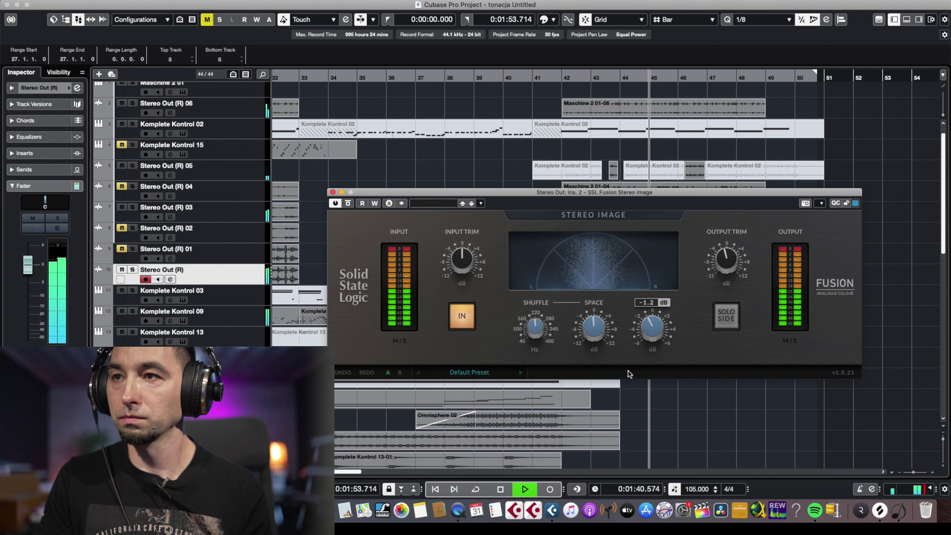
Step: Stop playback, set the project cursor to bar 42, and play the mix from there
key(space)
key(g)
key(g)
key(g)
key(g)
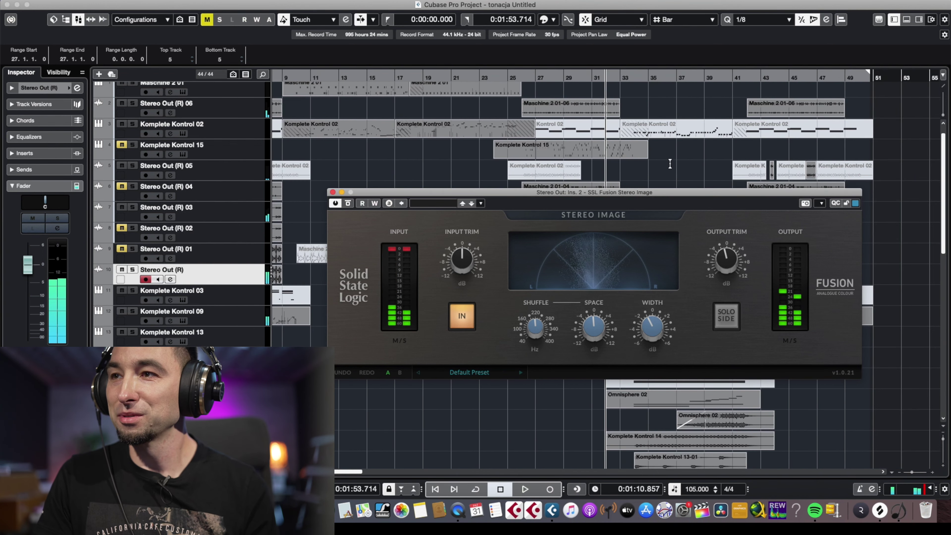
key(g)
drag(726, 78, 718, 154)
key(space)
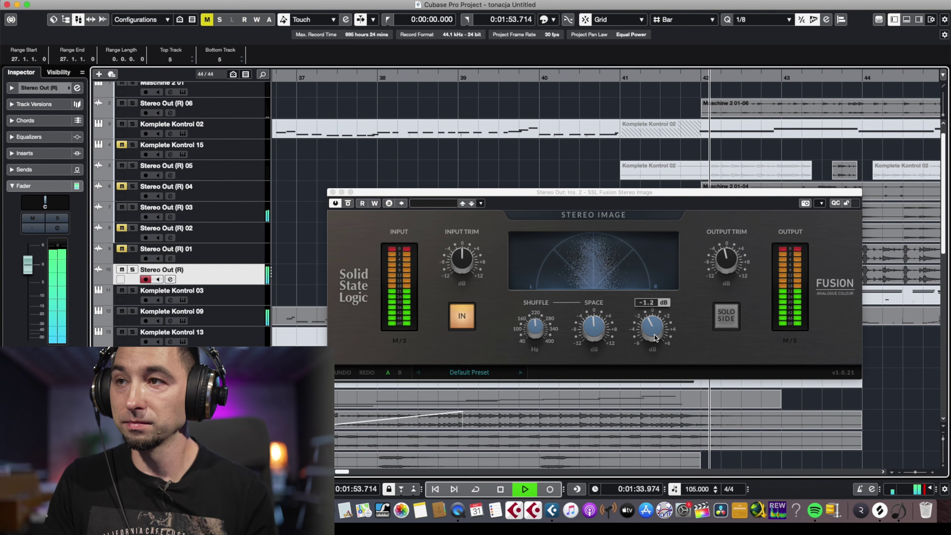
Step: Raise Width to 6 dB and Space to 12 dB while replaying the section from bar 42
drag(652, 326, 659, 285)
key(space)
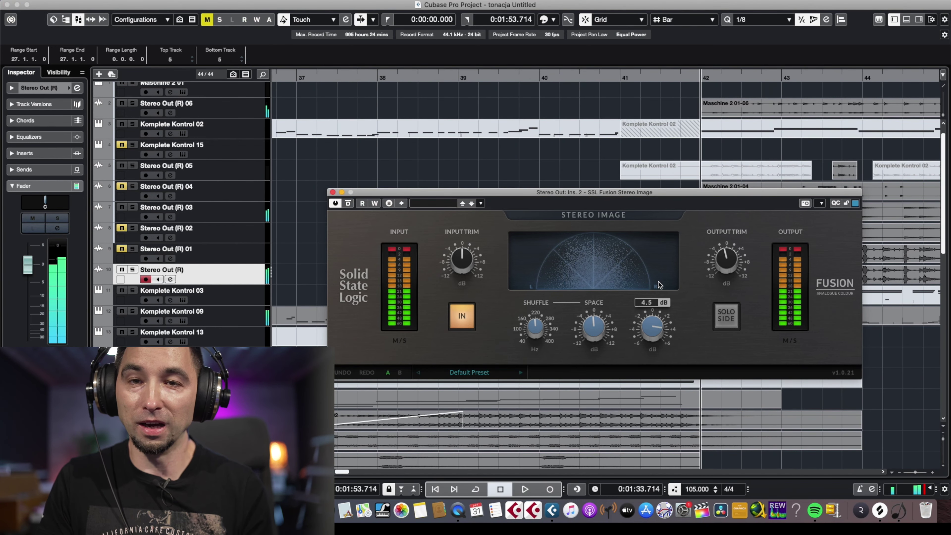
key(space)
drag(657, 333, 659, 322)
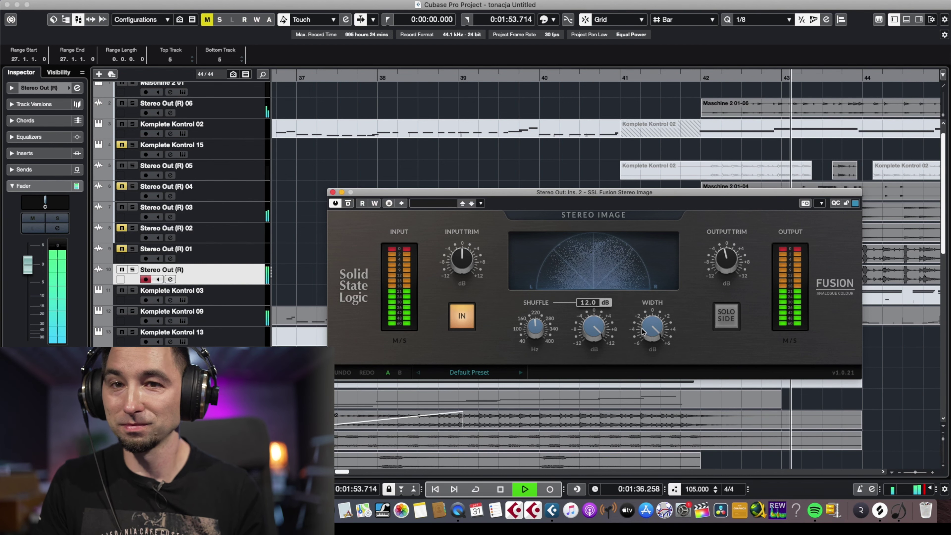
key(space)
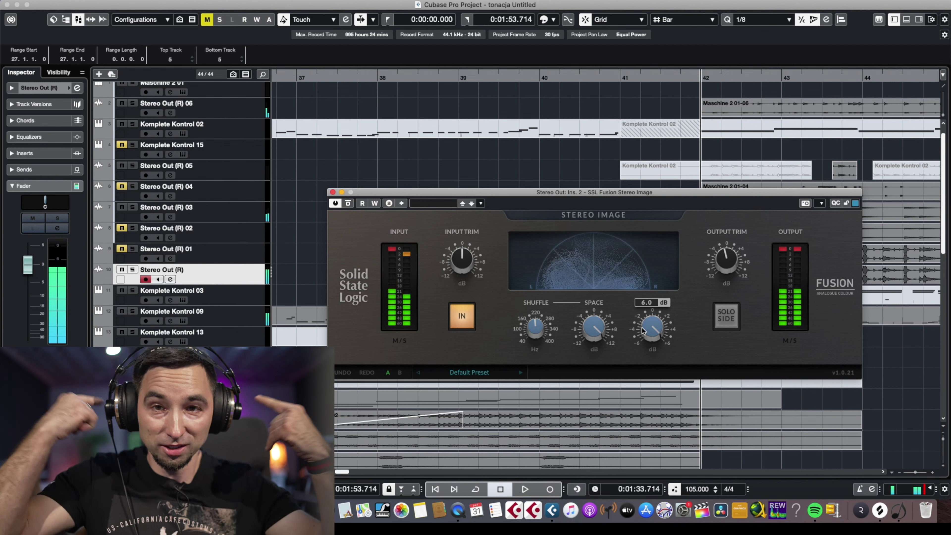
Step: Rebalance Space and Width to moderate positive boosts while auditioning the section from bar 42, and stop playback
drag(594, 327, 575, 392)
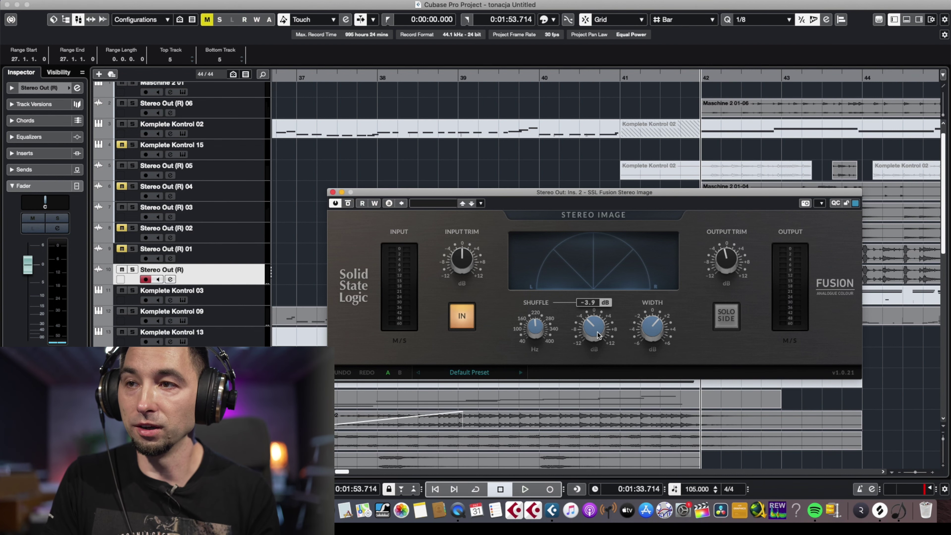
drag(597, 335, 657, 319)
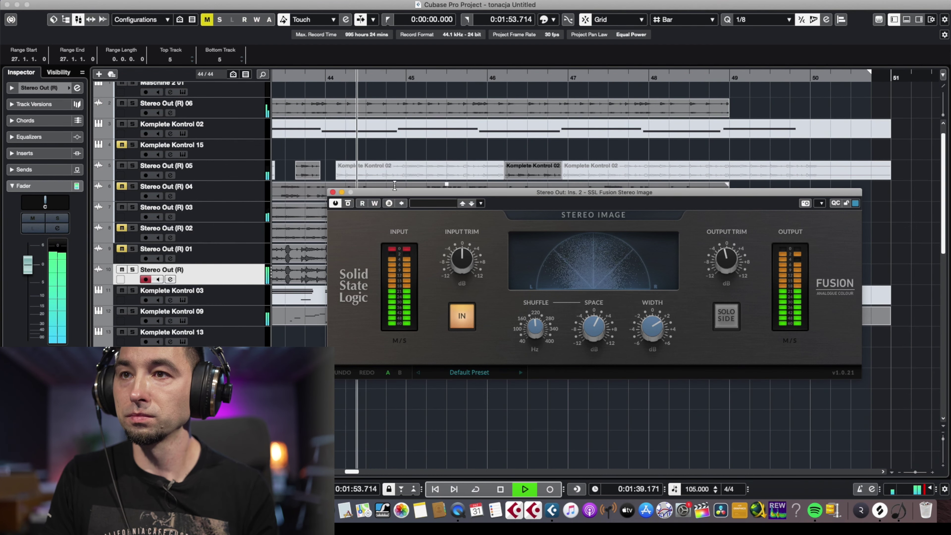
key(g)
key(g)
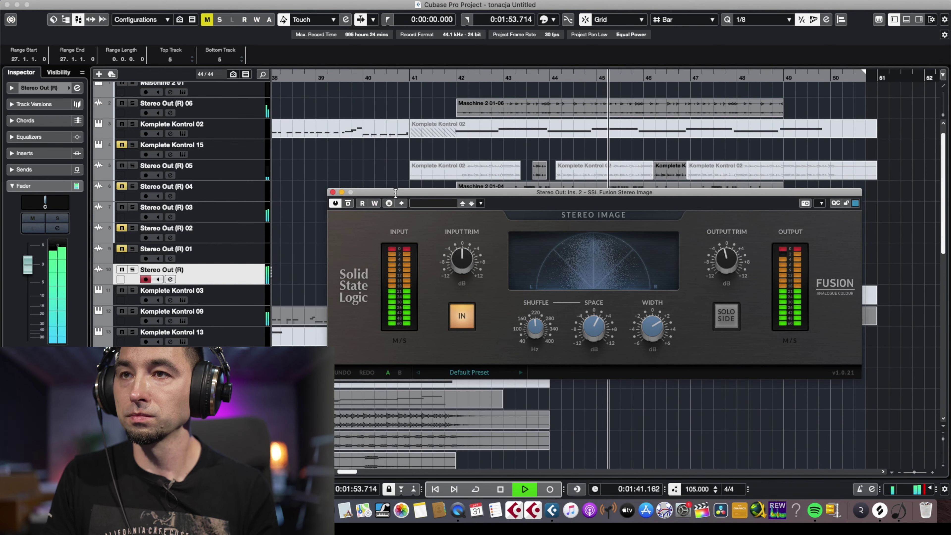
key(space)
Step: Add a Keyscape instrument track with the LA Custom C7 - Cinematic patch and bring the Stereo Image window to the front
click(298, 0)
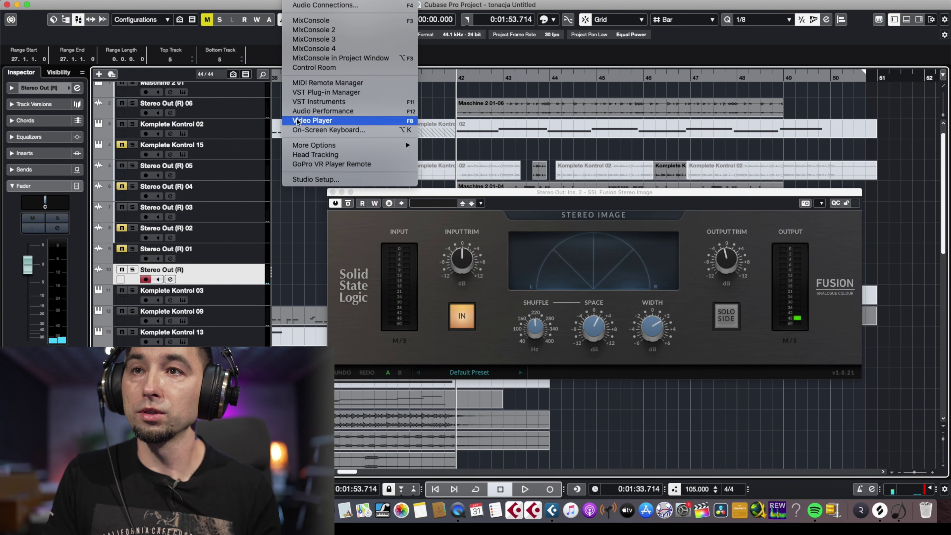
click(299, 101)
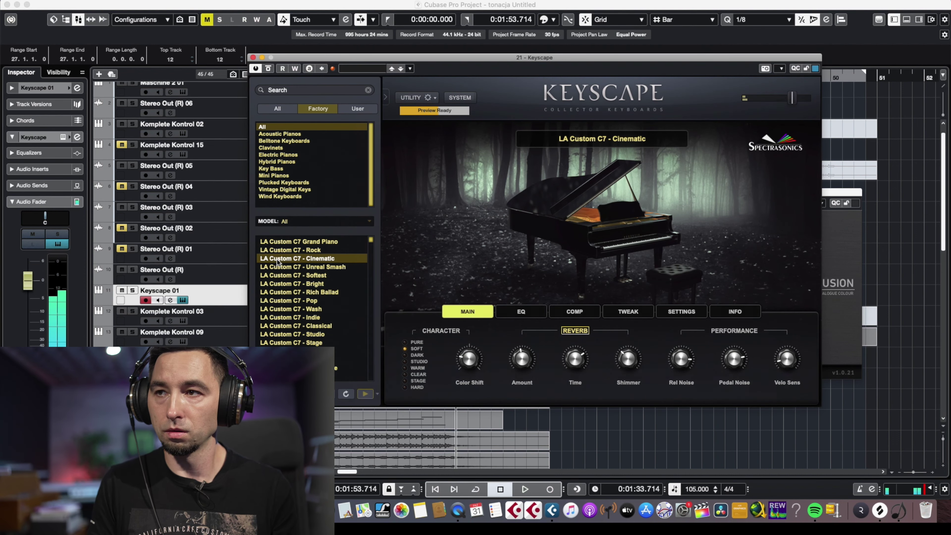
click(852, 242)
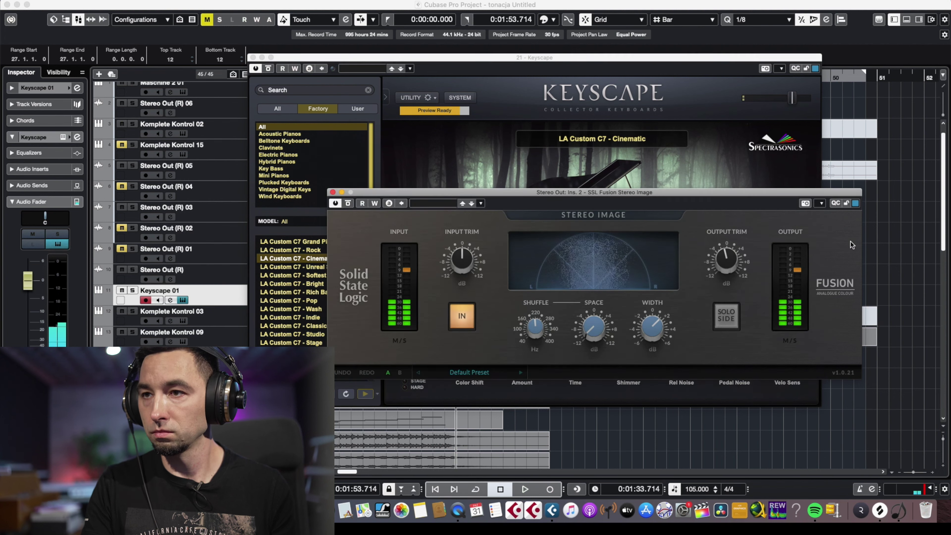
Step: Play the piano patch through the stereo processor at different Width settings, including the 6 dB maximum
mouse_move(662, 294)
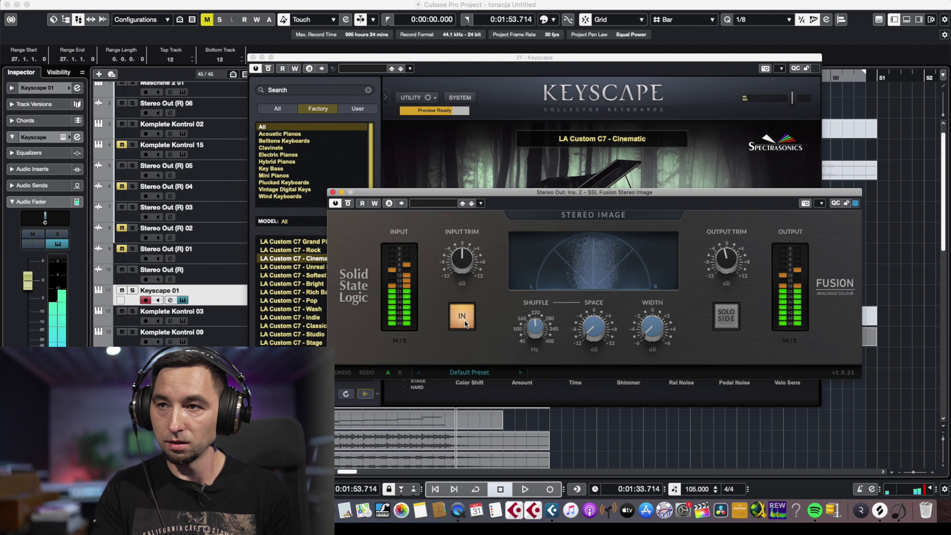
mouse_move(642, 324)
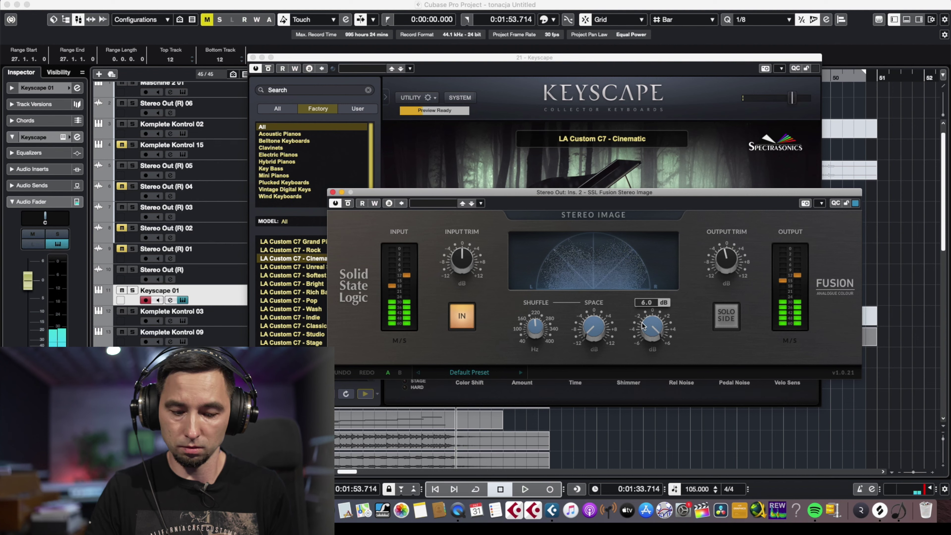
click(743, 124)
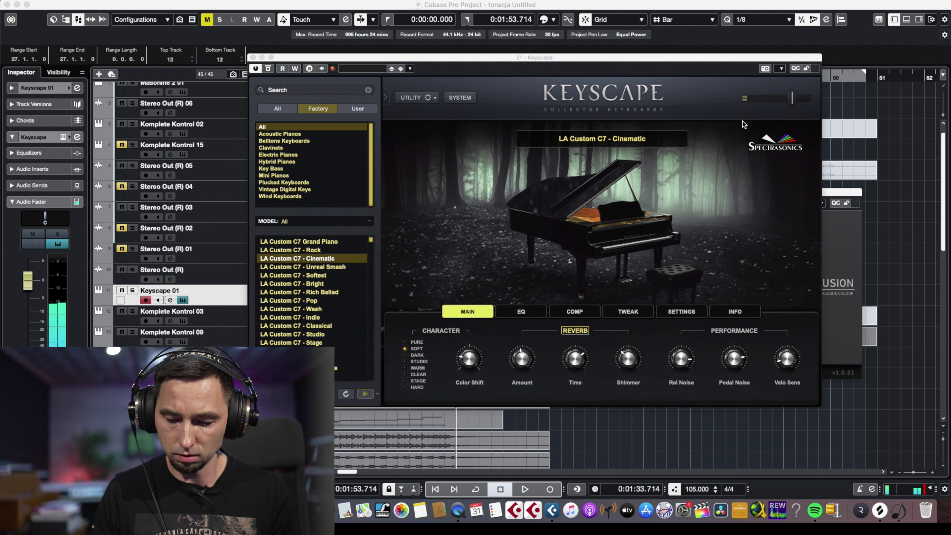
click(843, 223)
drag(735, 243, 729, 255)
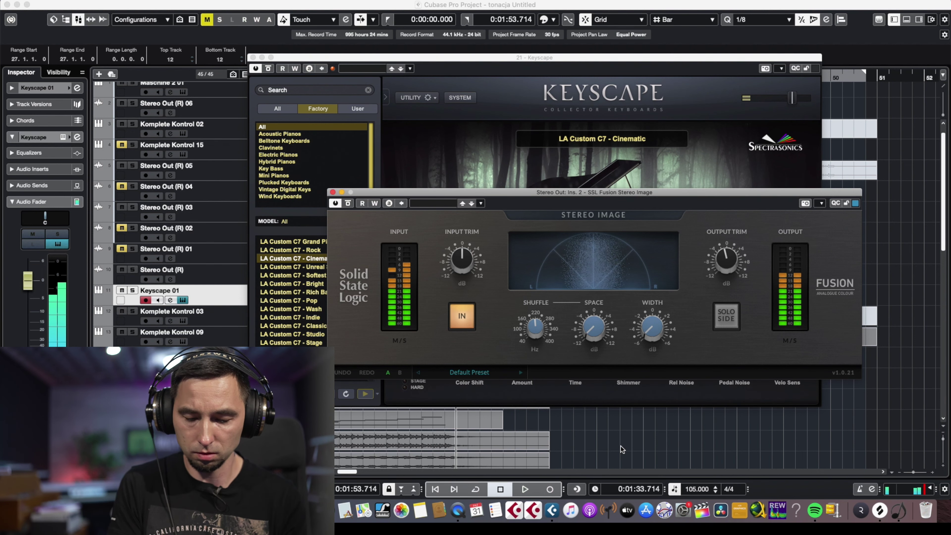
drag(653, 329, 655, 299)
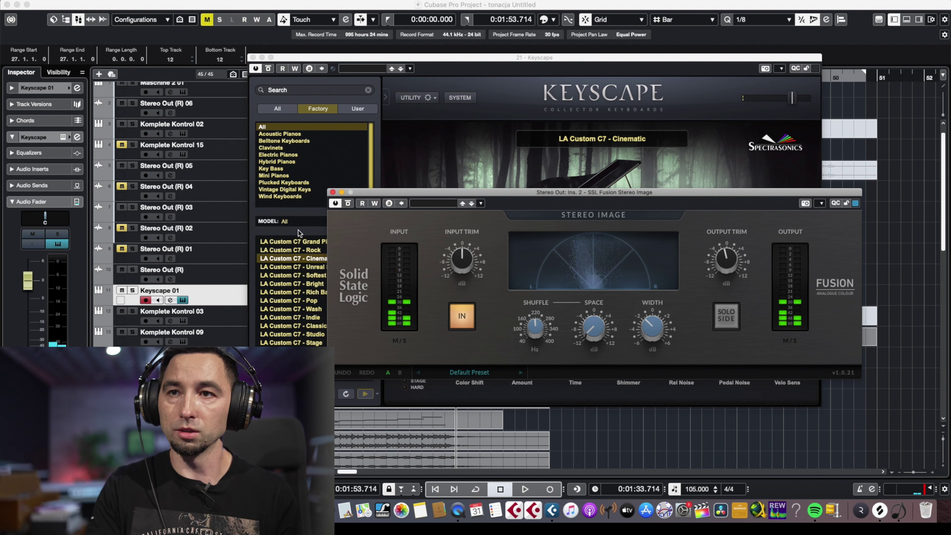
Step: Change the instrument to an Omnisphere Synth Poly patch and lower Space below 0 dB
click(277, 141)
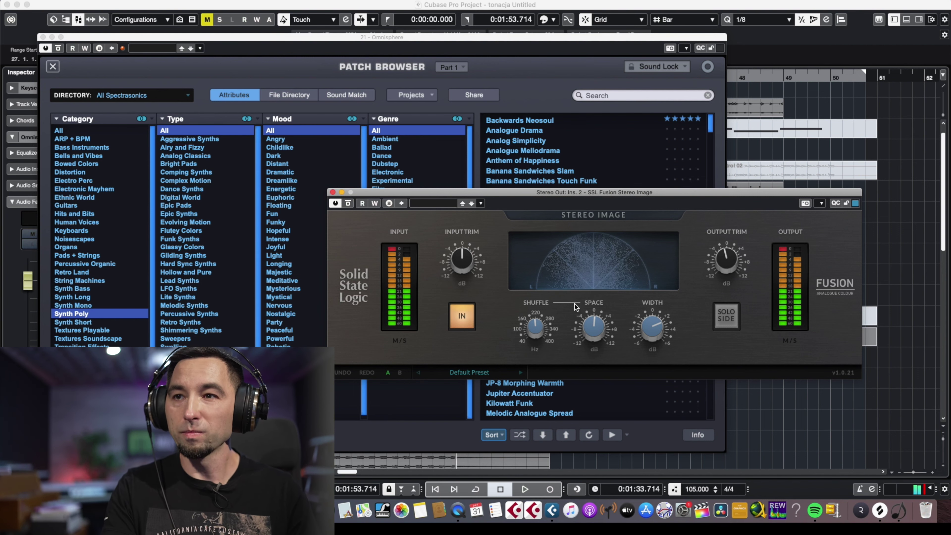
drag(576, 308, 581, 347)
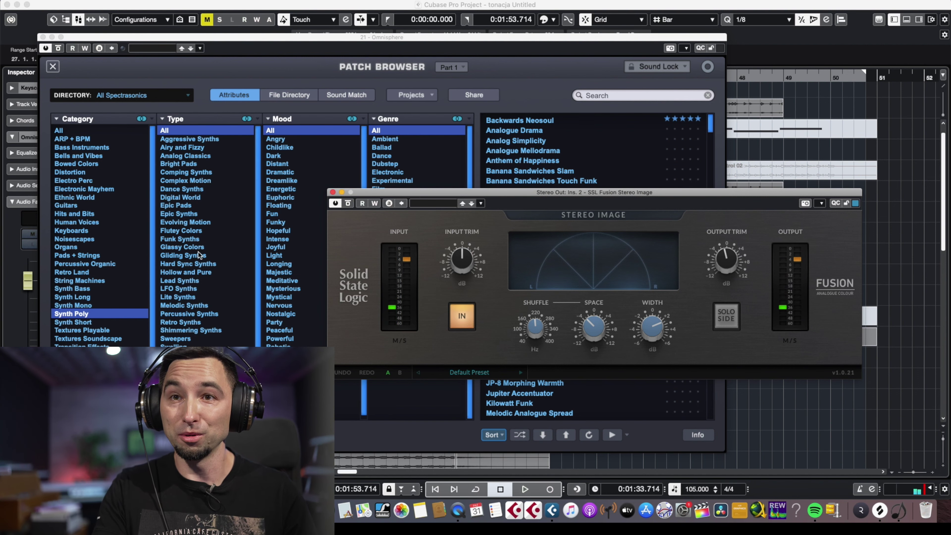
click(500, 171)
click(517, 331)
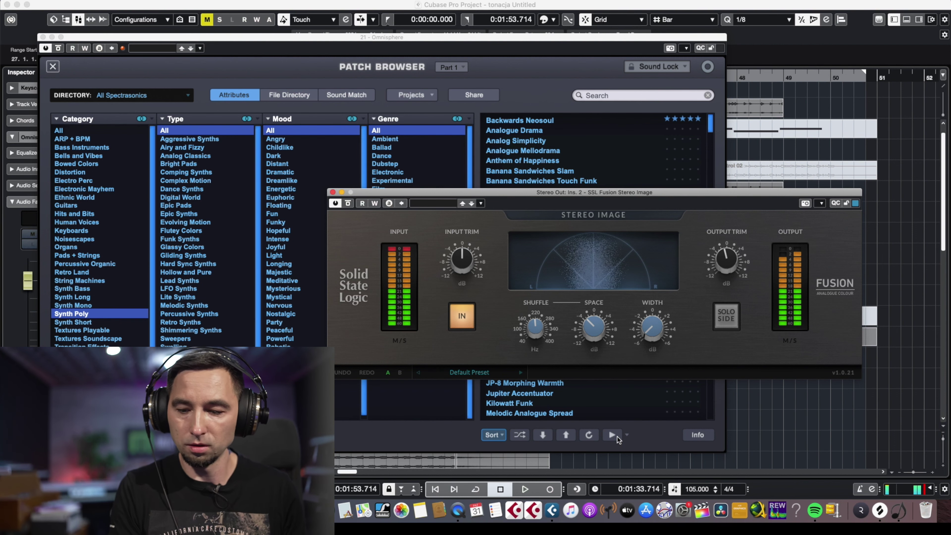
Step: Raise Width and set Space to 10.1 dB on the synth, comparing the engaged processing with bypass
mouse_move(648, 326)
drag(649, 325, 661, 275)
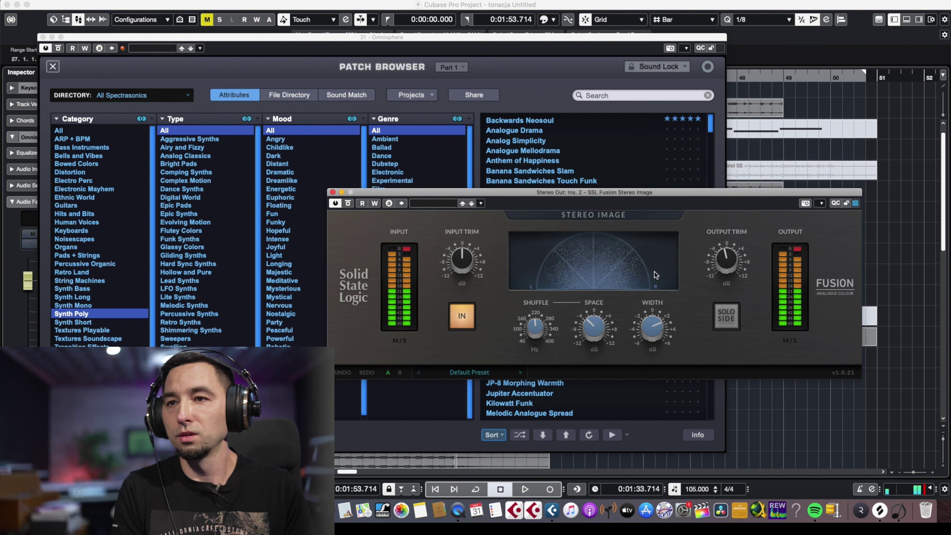
click(471, 321)
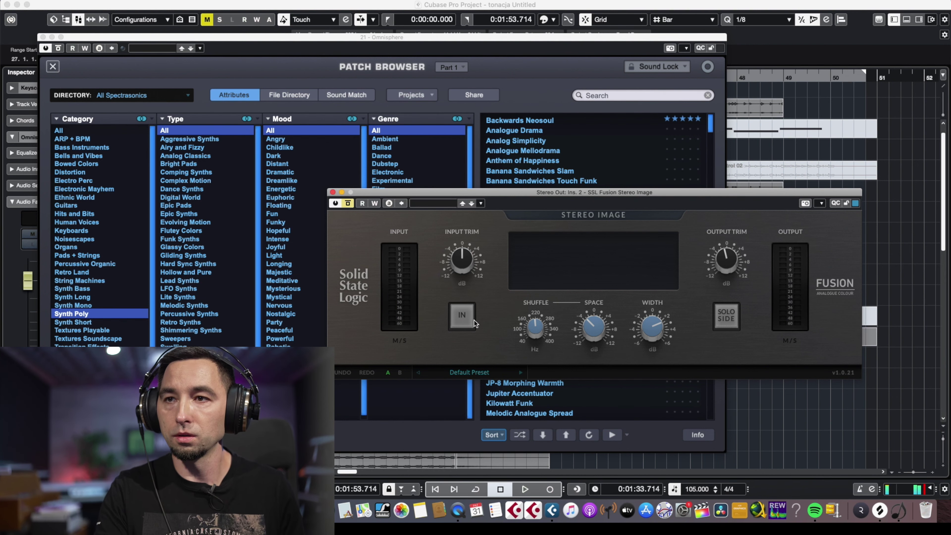
click(463, 315)
mouse_move(662, 322)
drag(605, 325, 608, 270)
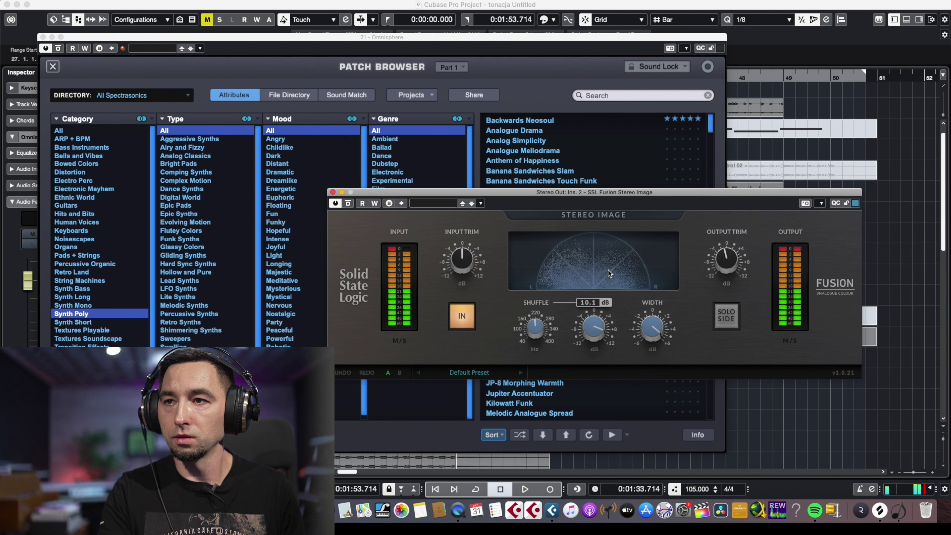
Step: Bring Width and Space back near 0 dB with Shuffle at 357.4 Hz, and solo the side signal
drag(651, 319, 638, 366)
drag(595, 328, 580, 365)
drag(544, 339, 543, 286)
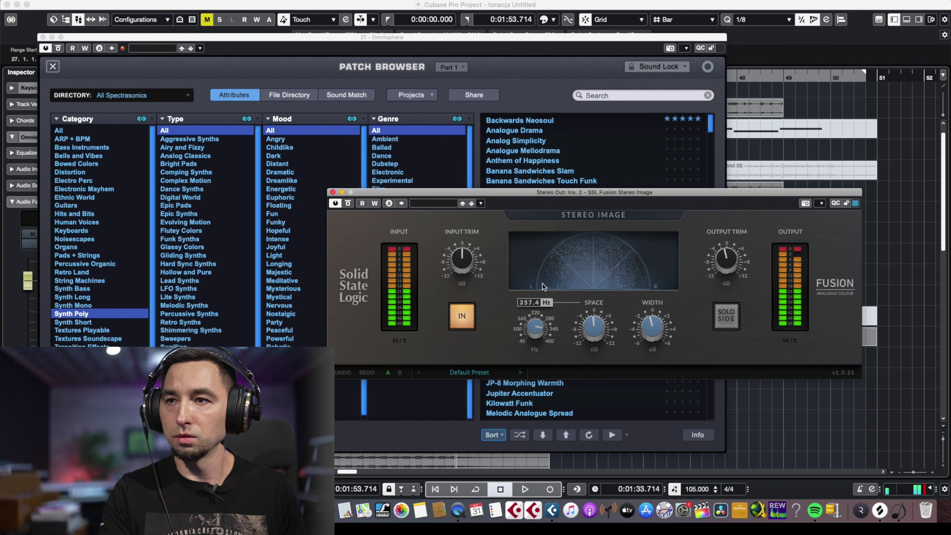
click(726, 315)
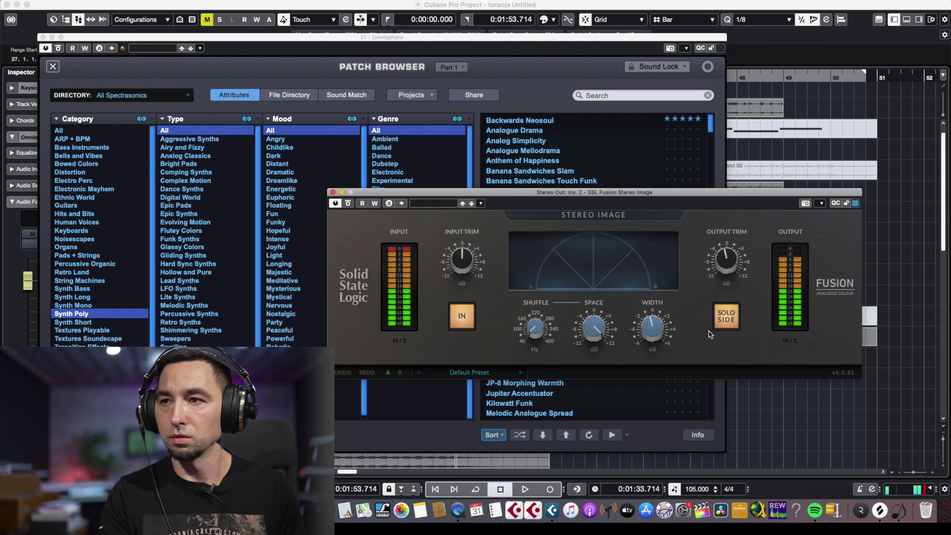
Step: Switch off the side solo and close the Omnisphere instrument window
click(734, 320)
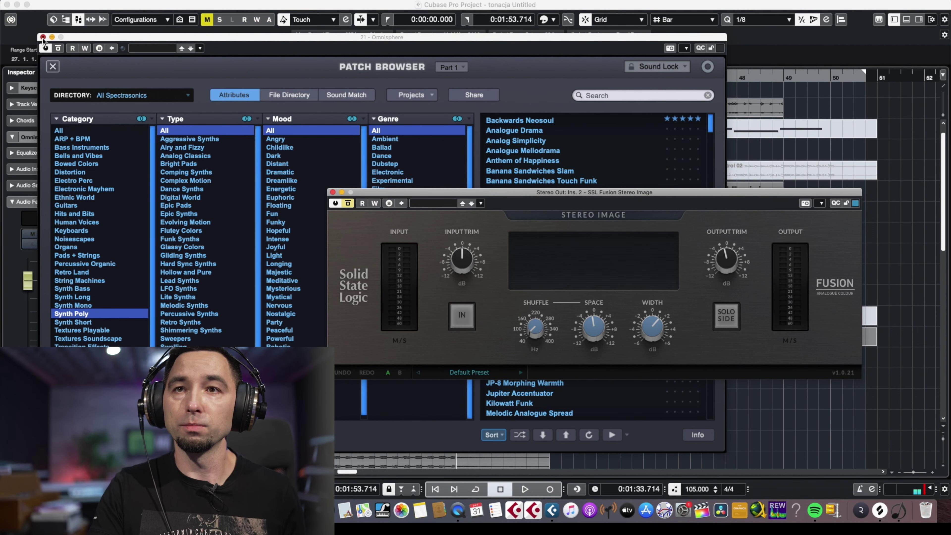
click(43, 36)
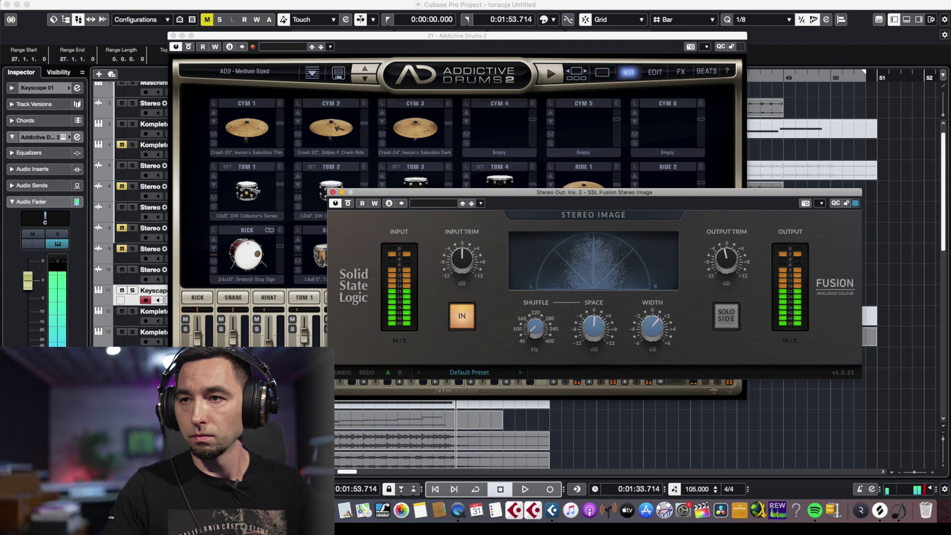
Step: Raise Width to 5.1 dB and Space above 0 dB on the Addictive Drums 2 kit, comparing the engaged processing with bypass
click(462, 316)
mouse_move(644, 318)
drag(644, 318, 646, 310)
mouse_move(601, 330)
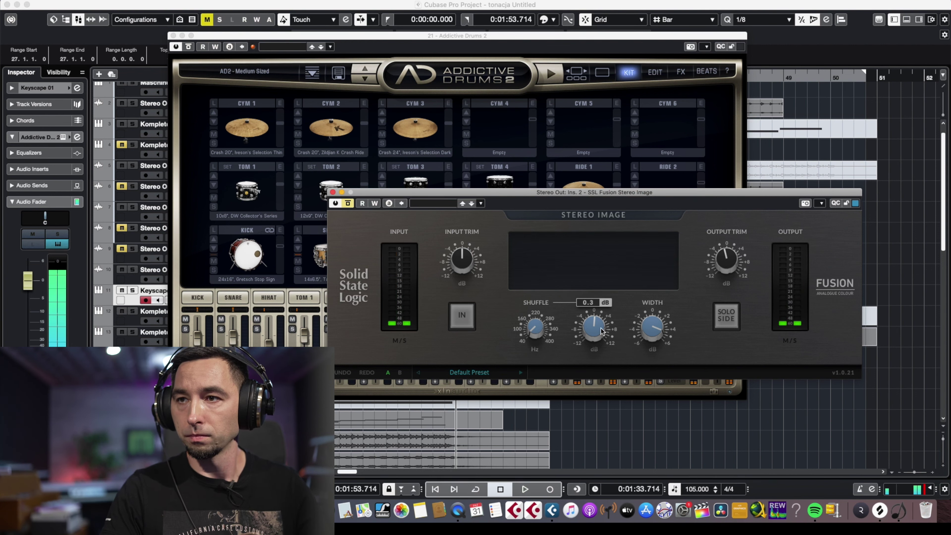
click(461, 316)
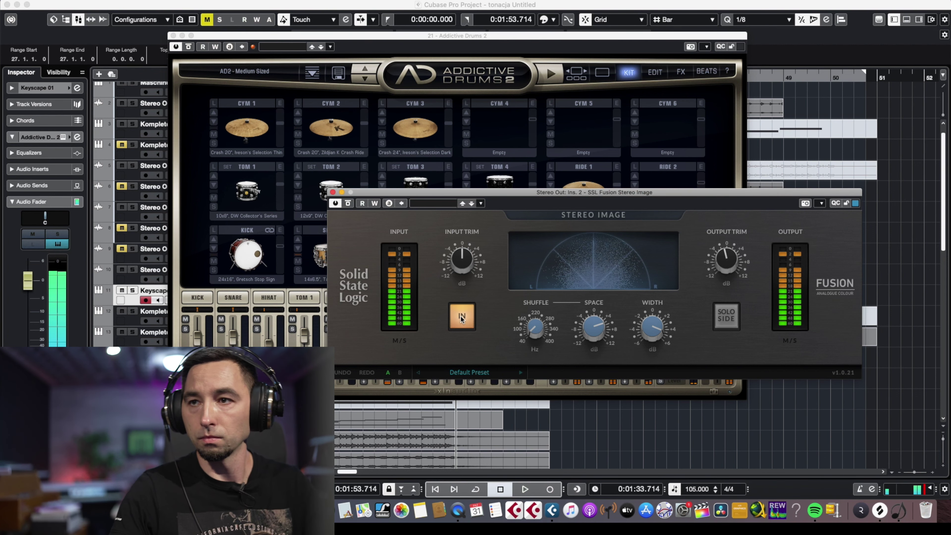
Step: Lower Space to -3.8 dB with Shuffle at 240.7 Hz, readjust Width above 0 dB, and compare the drums with bypass
click(460, 316)
drag(593, 328, 584, 367)
mouse_move(641, 333)
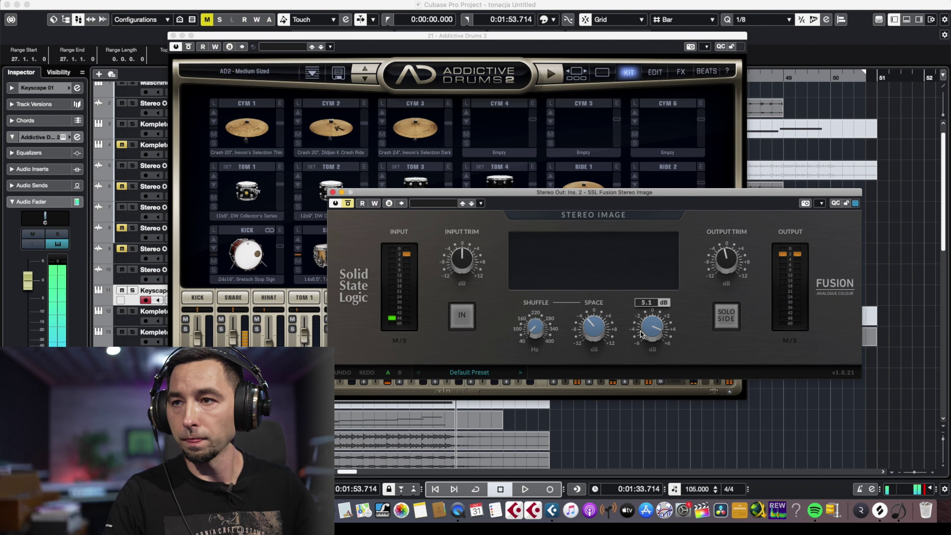
click(462, 315)
mouse_move(585, 336)
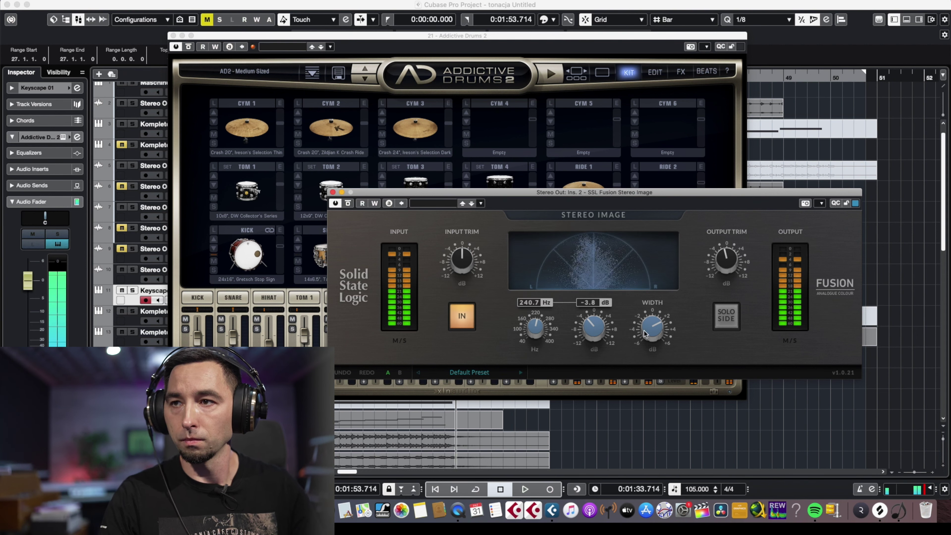
mouse_move(644, 333)
drag(643, 333, 653, 313)
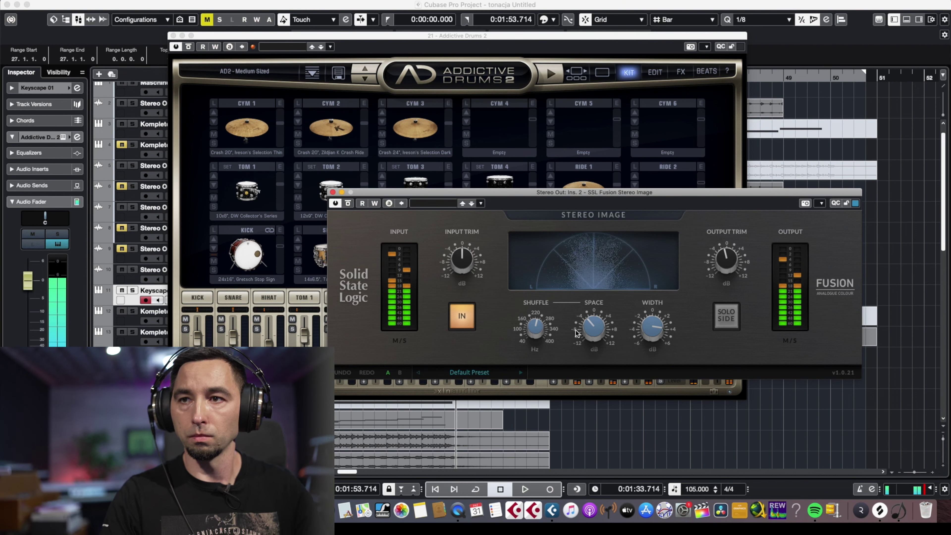
click(466, 318)
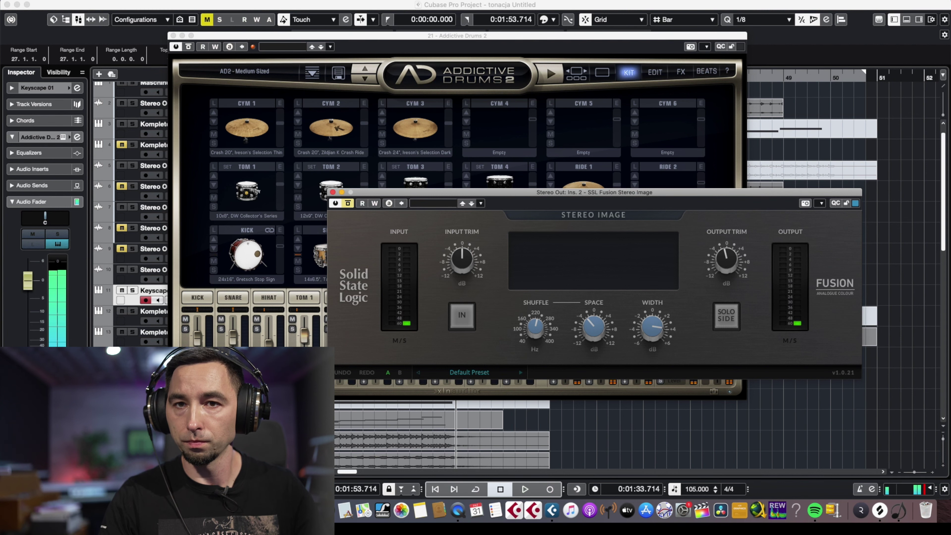
Step: Raise the drum kit's Room level to 4.55 dB and return to the Stereo Image plug-in
click(543, 56)
drag(601, 342, 608, 324)
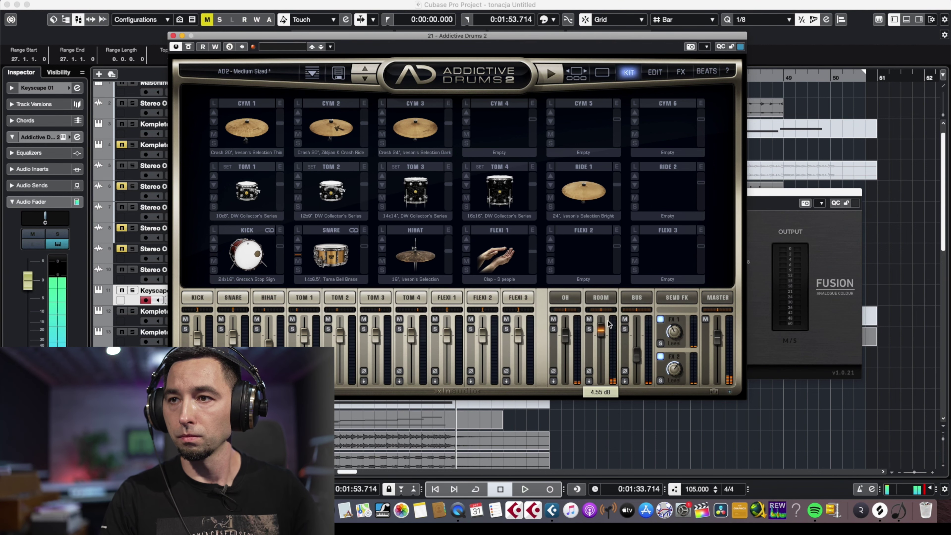
click(762, 220)
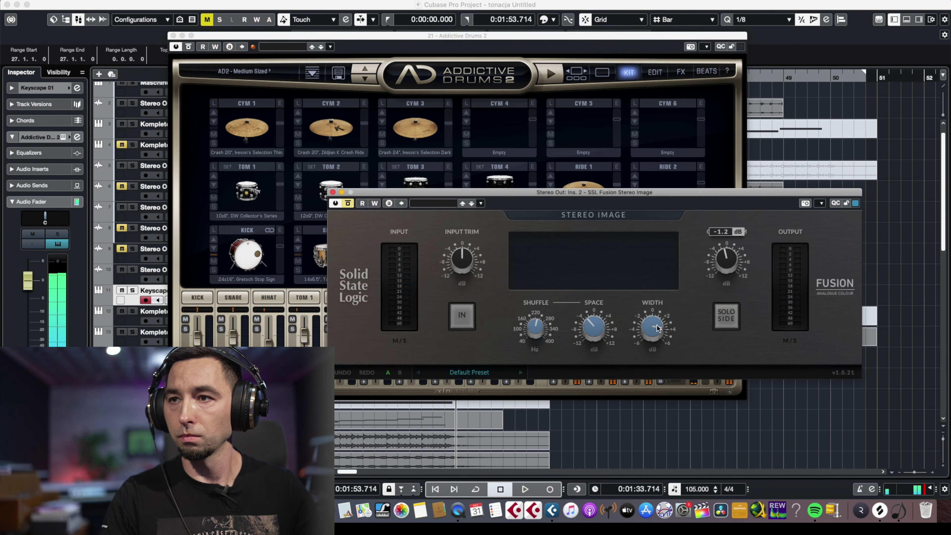
Step: Engage the stereo processing, lower Width to -0.7 dB, and compare a high Space setting with a very low one on the drums
click(462, 315)
drag(609, 328, 613, 290)
drag(650, 332, 635, 362)
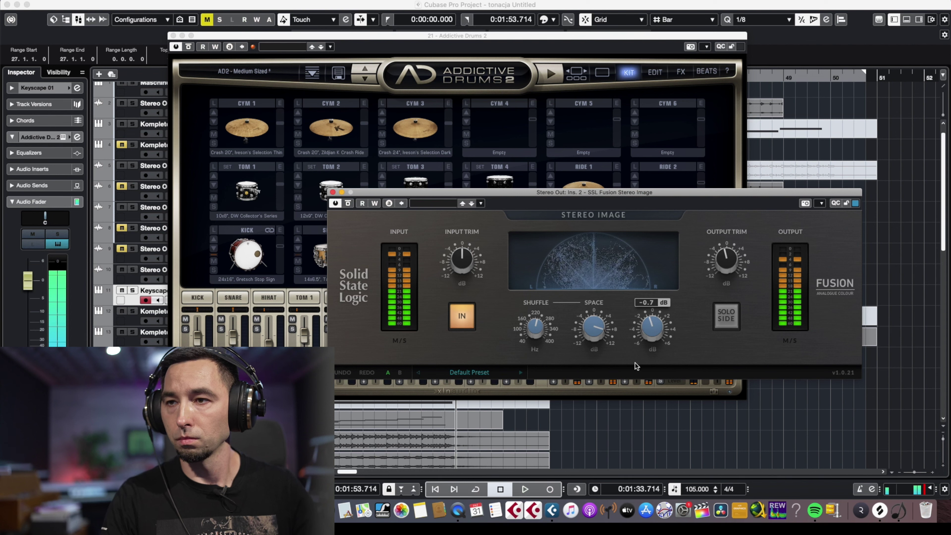
drag(596, 326, 603, 366)
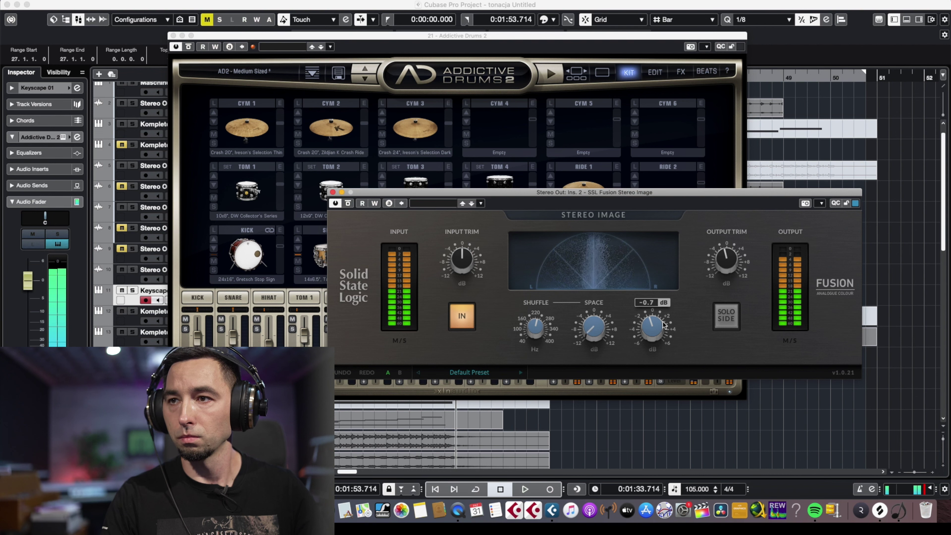
Step: Vary Width on the drums, including 5.5 dB, and finish with both Width and Space raised well above 0 dB
drag(663, 322, 671, 283)
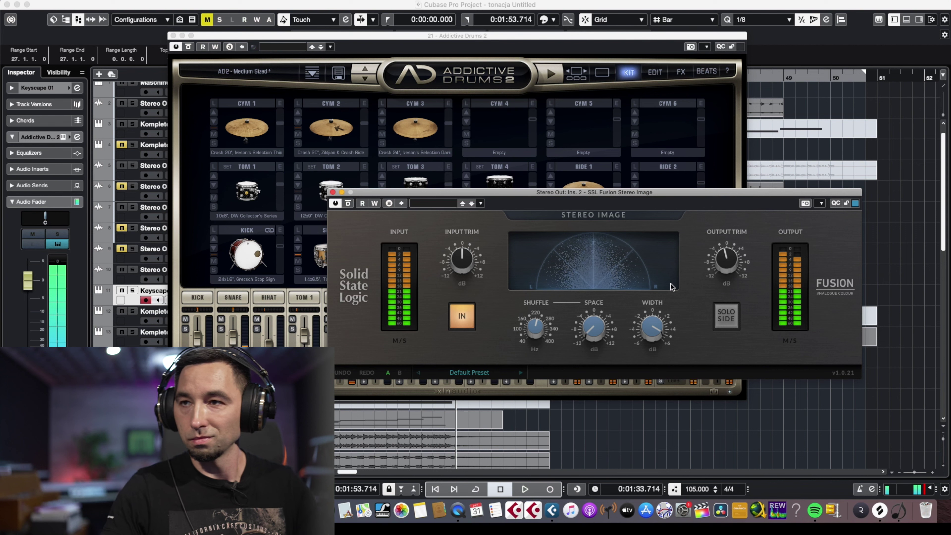
mouse_move(649, 330)
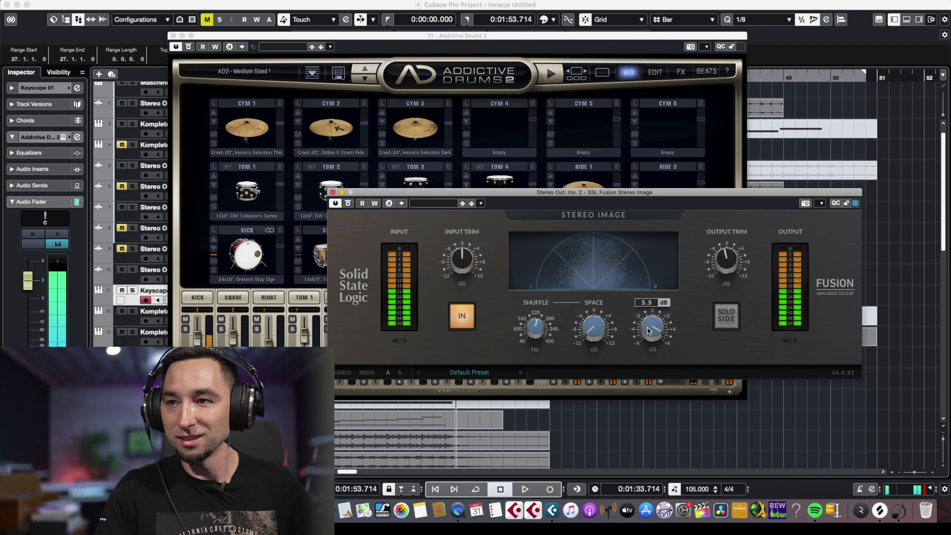
drag(638, 441, 633, 455)
drag(596, 329, 608, 272)
drag(653, 330, 673, 271)
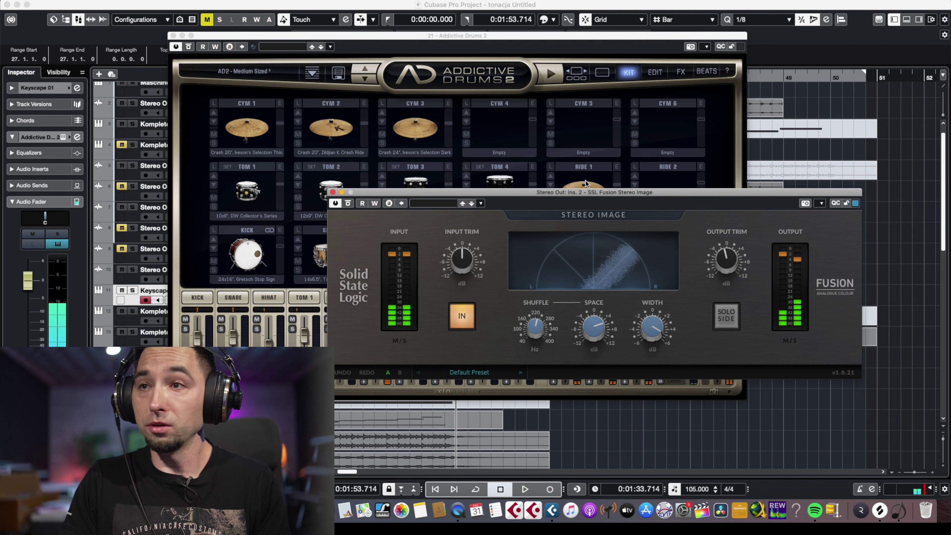
Step: Arrange the Stereo Image, Channel Strip 2 and Bus Compressor 2 windows so all three plug-ins are visible together
drag(586, 192, 492, 160)
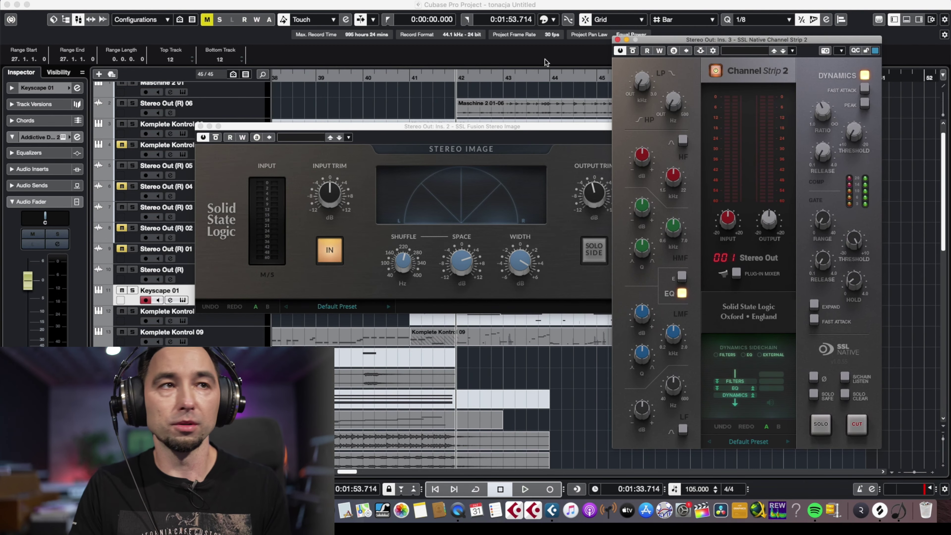
drag(0, 220, 232, 161)
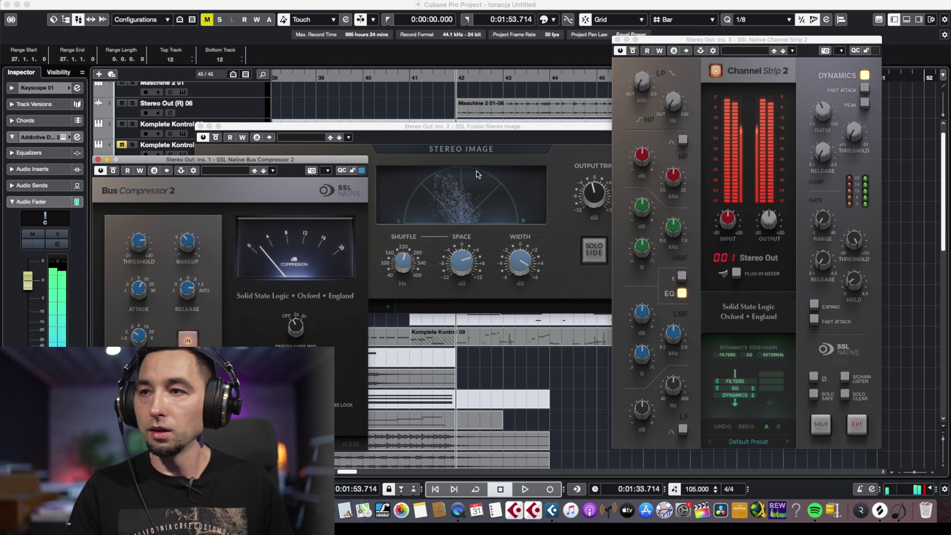